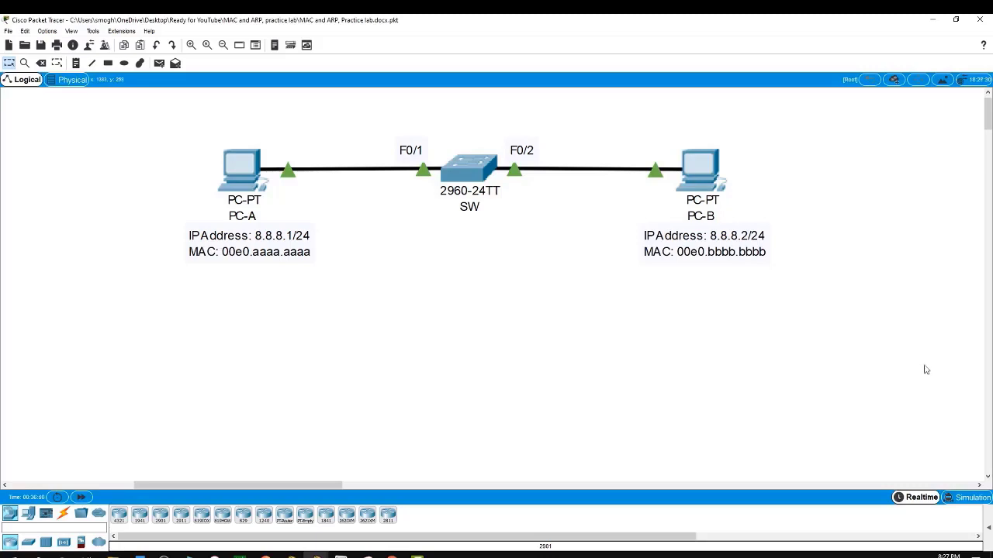
# - Open PC-A's configuration and view its FastEthernet0 interface settings, including the MAC and IP addresses
pyautogui.doubleClick(242, 177)
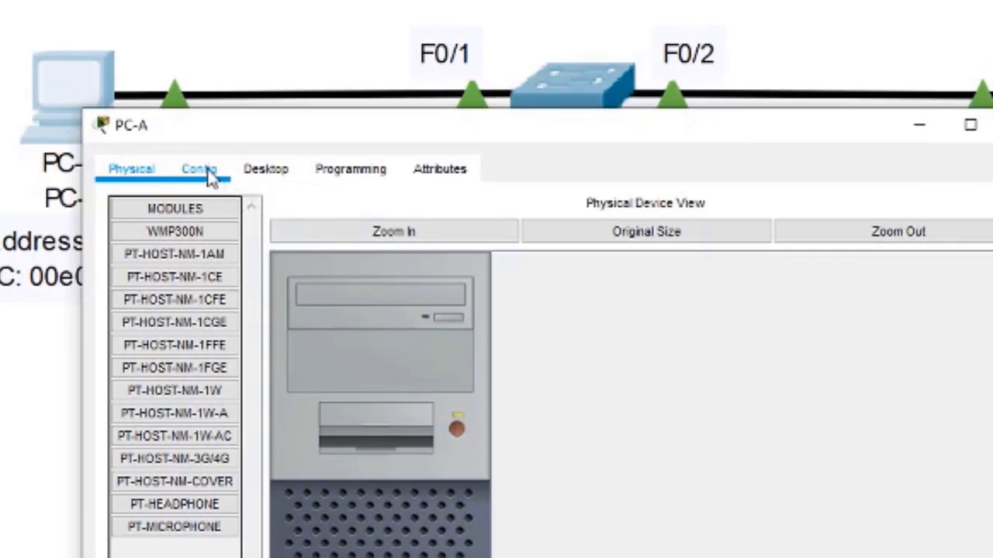
pyautogui.click(210, 178)
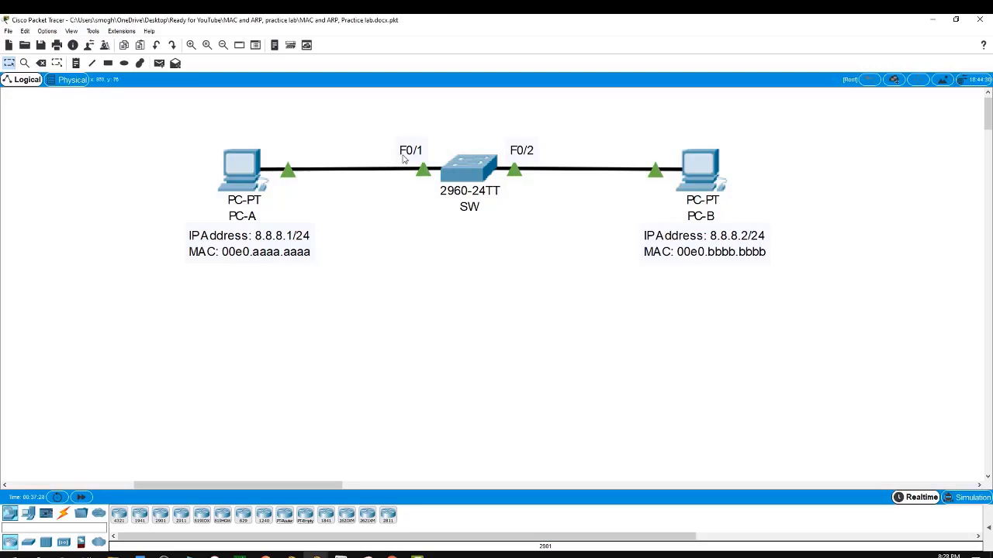
pyautogui.click(261, 184)
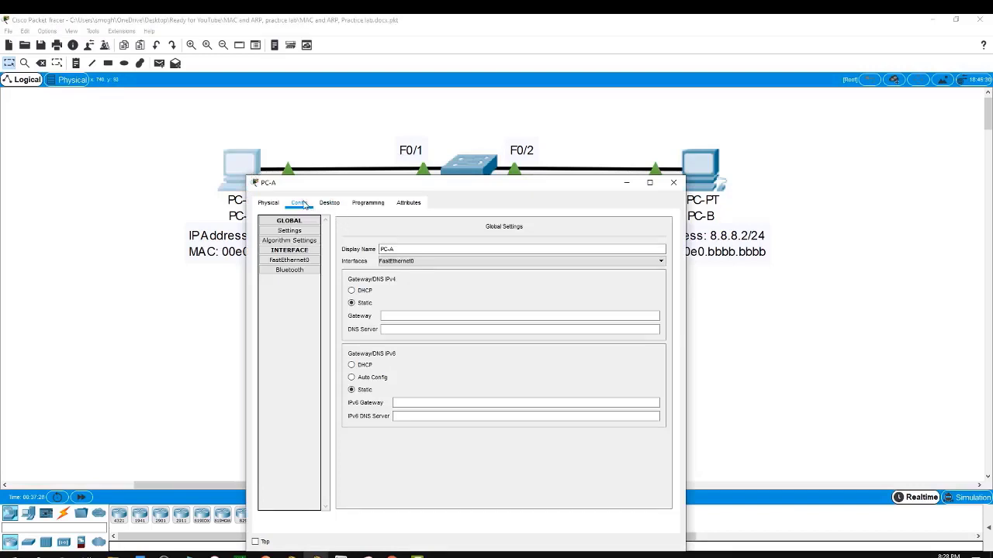
pyautogui.click(288, 262)
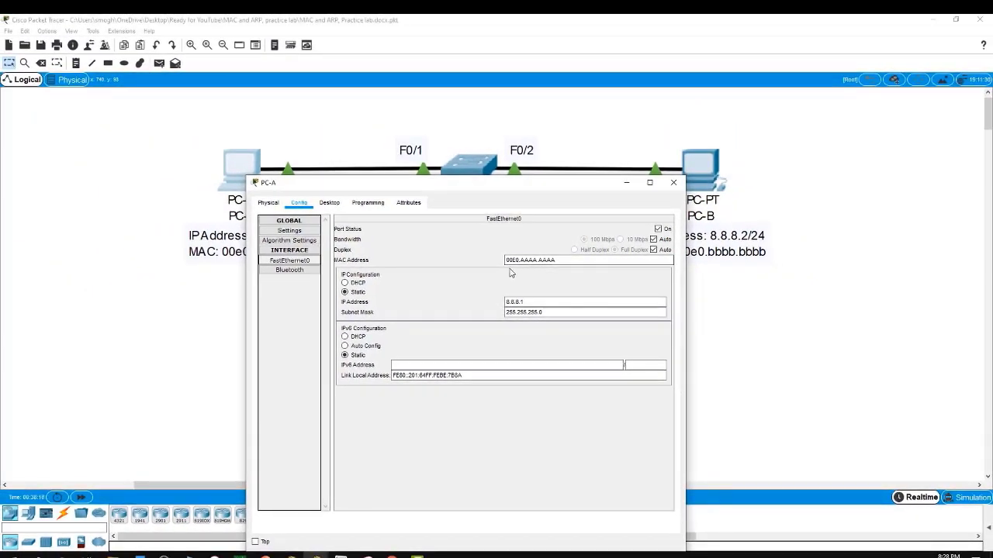
# - Run ipconfig in PC-A's Command Prompt and widen the window so the address lines fit
pyautogui.click(331, 203)
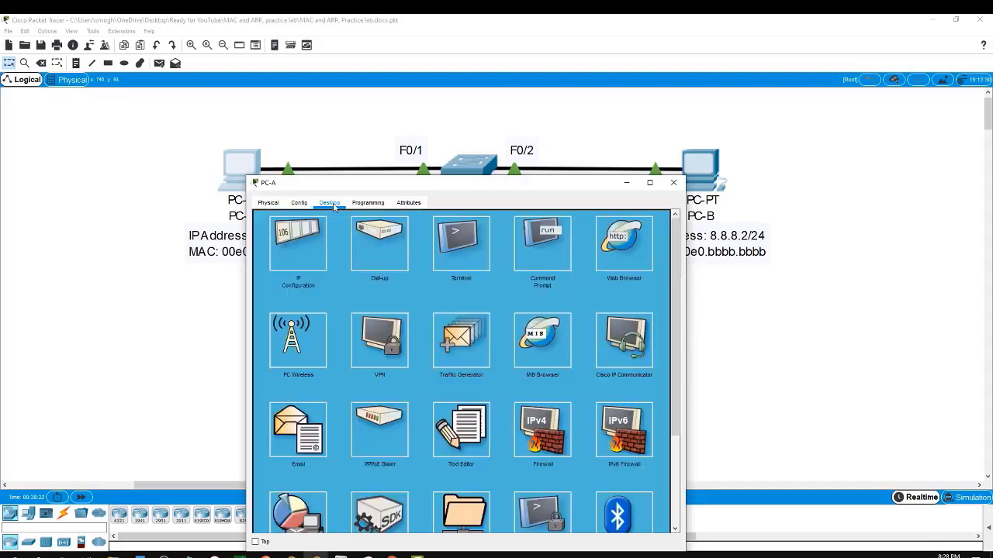
pyautogui.click(545, 264)
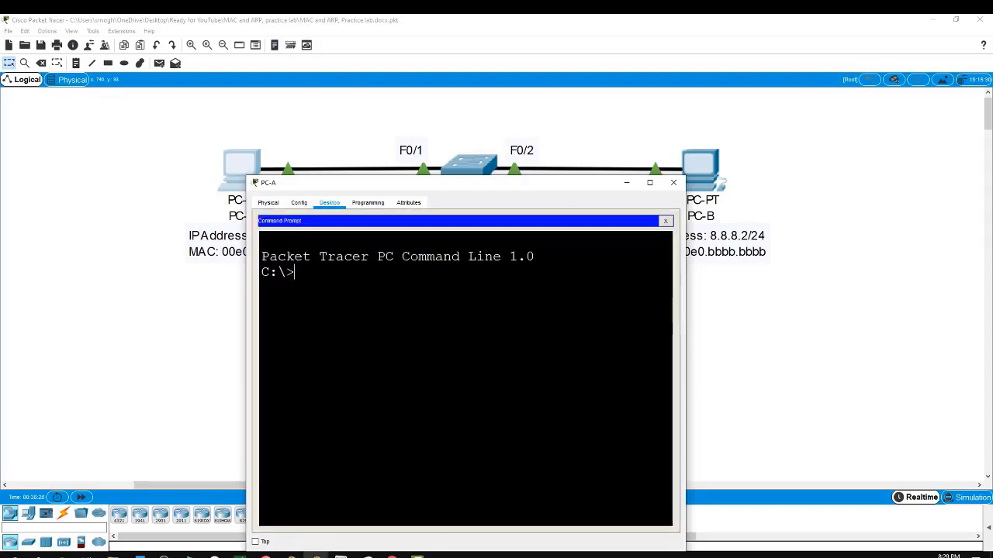
pyautogui.write('i')
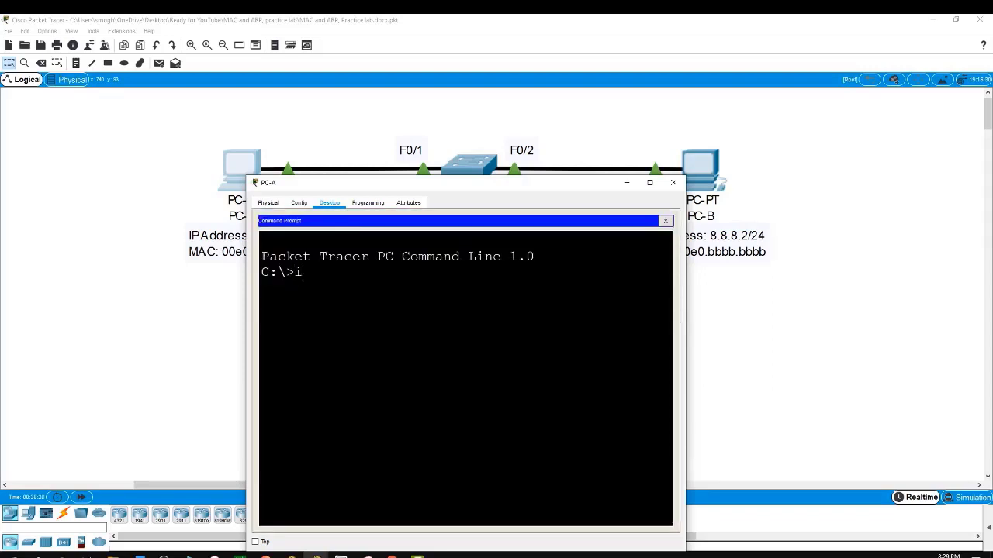
pyautogui.write('pconfig')
pyautogui.press('Return')
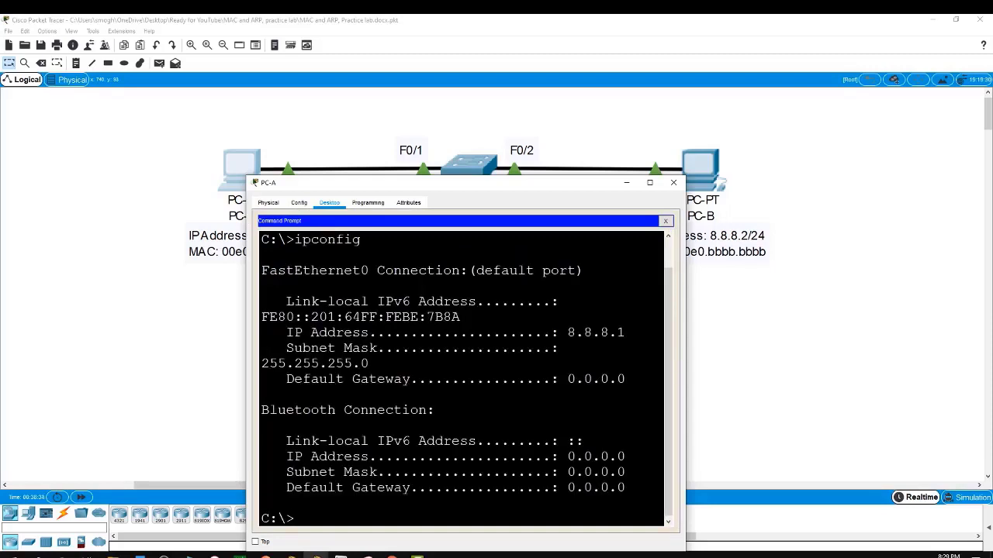
pyautogui.moveTo(685, 357); pyautogui.dragTo(796, 384)
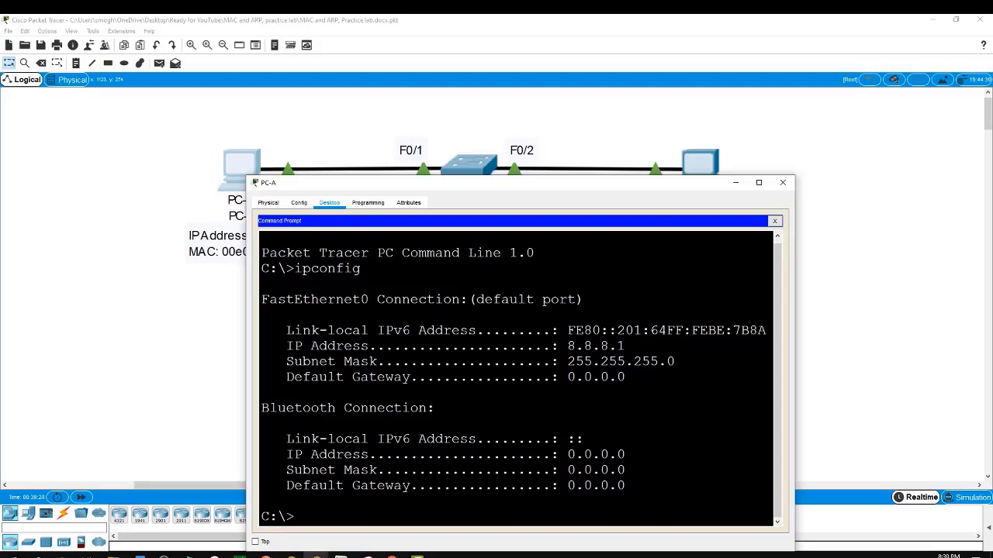
# - Run ipconfig /all on PC-A, enlarge the window, and review the full output including the FastEthernet0 physical address
pyautogui.write('ipconfig /all')
pyautogui.press('Return')
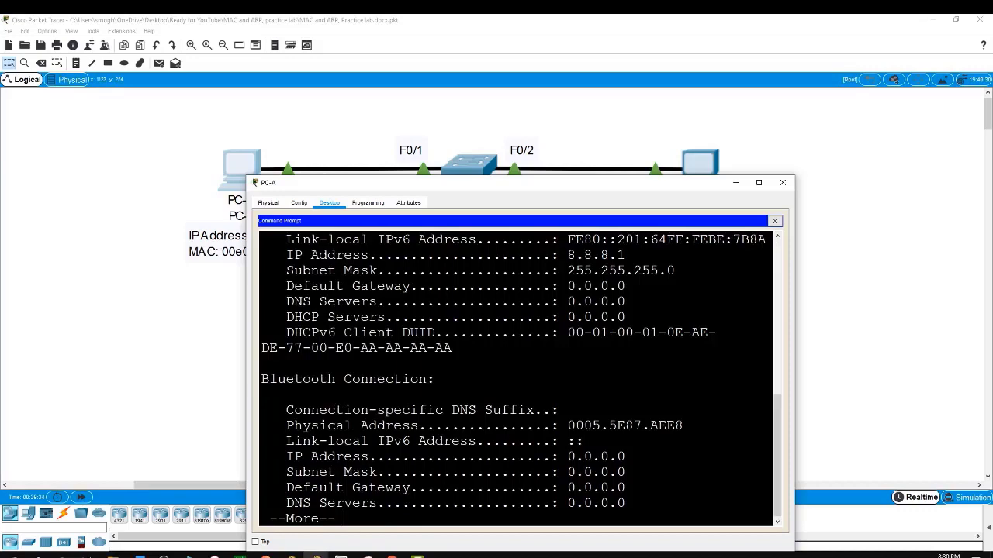
pyautogui.press('space')
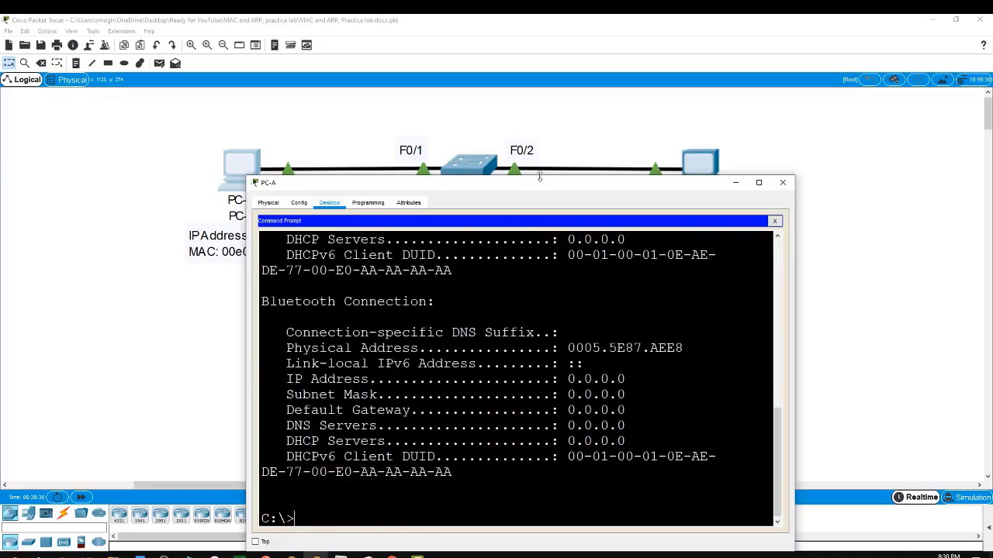
pyautogui.moveTo(541, 181); pyautogui.dragTo(544, 82)
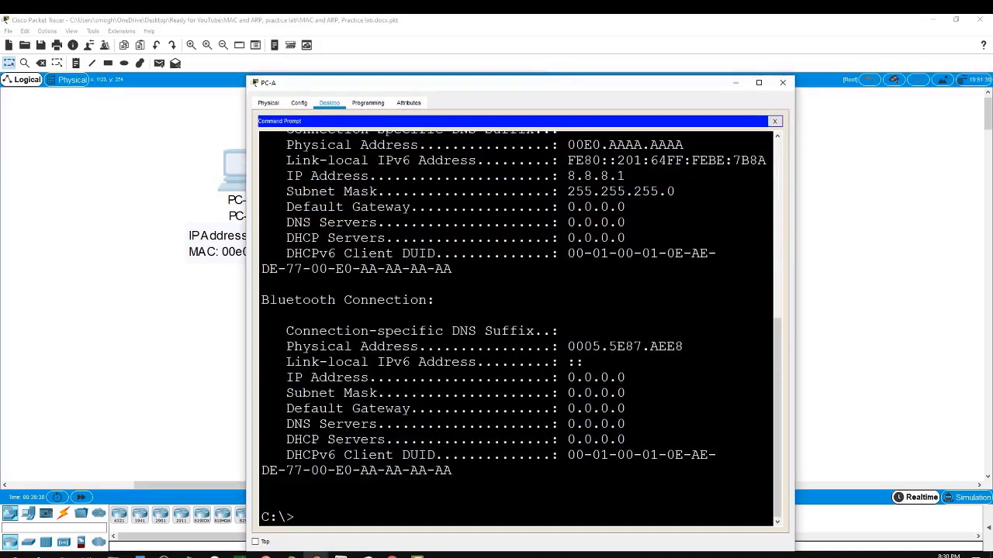
pyautogui.moveTo(242, 156); pyautogui.dragTo(115, 156)
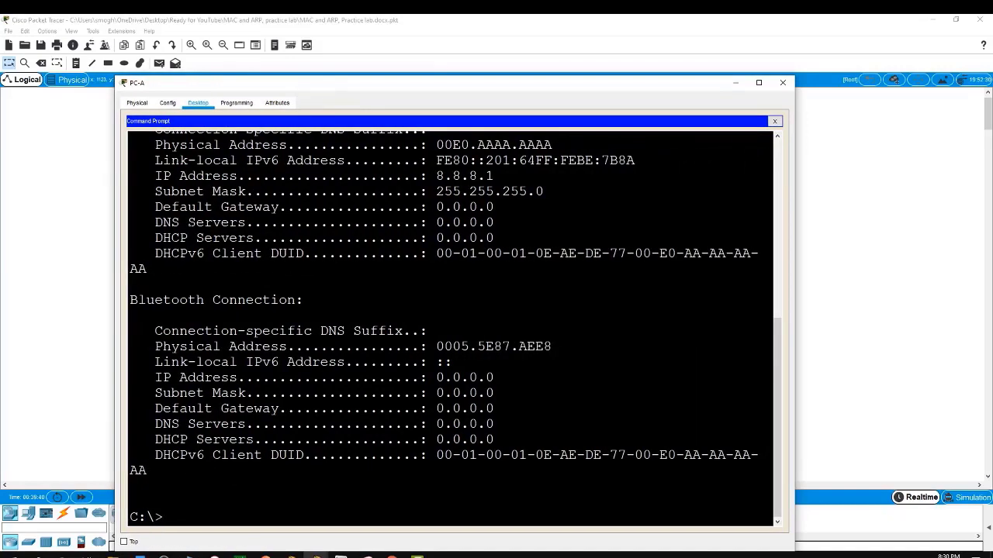
pyautogui.scroll(1, 449, 328)
pyautogui.scroll(-6, 450, 328)
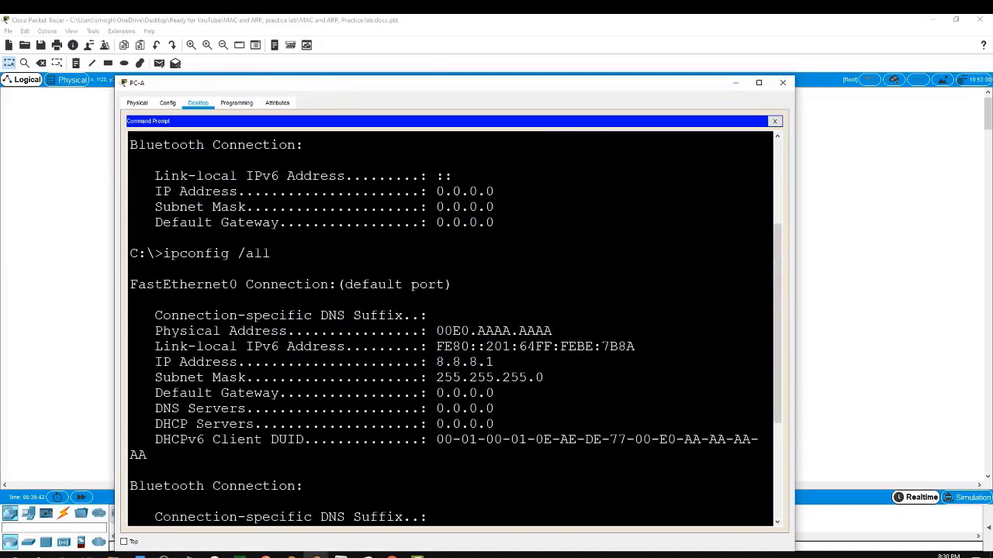
pyautogui.scroll(1, 455, 326)
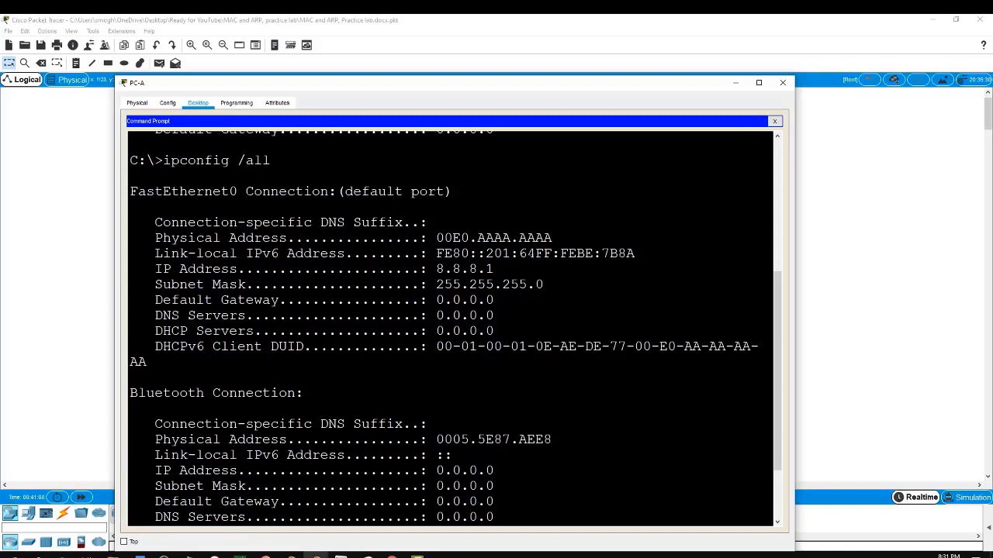
pyautogui.click(886, 225)
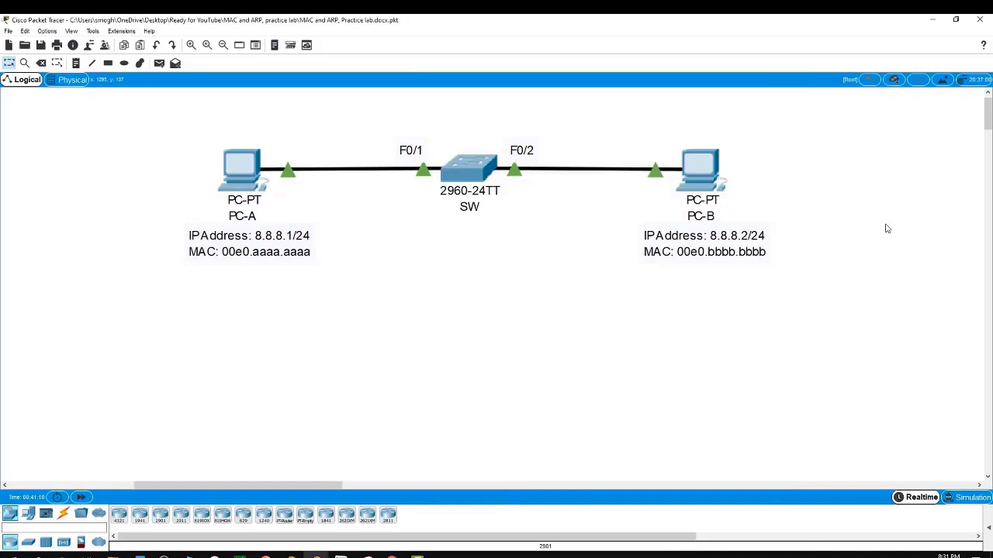
# - Open PC-B's configuration and view the MAC and IP addresses of its FastEthernet0 interface
pyautogui.click(703, 186)
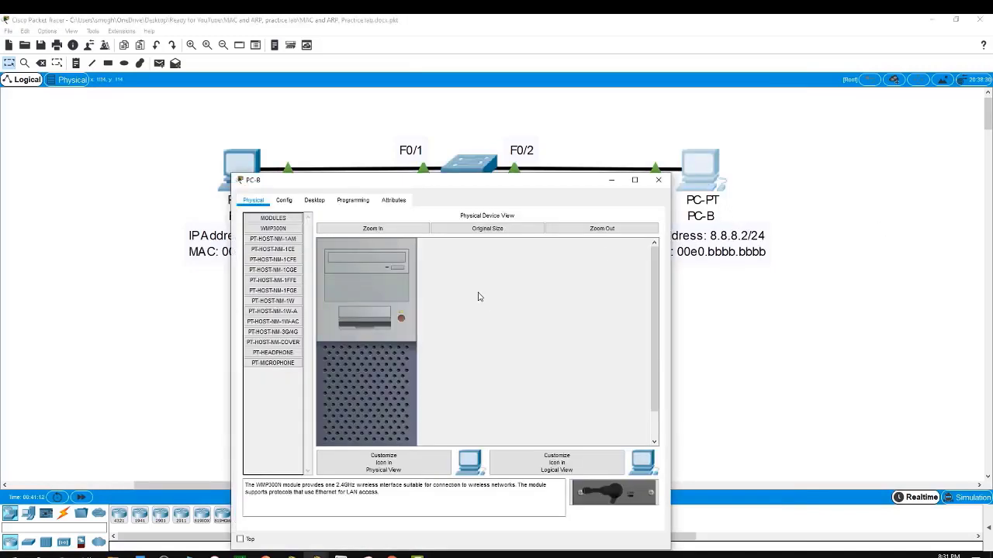
pyautogui.click(285, 201)
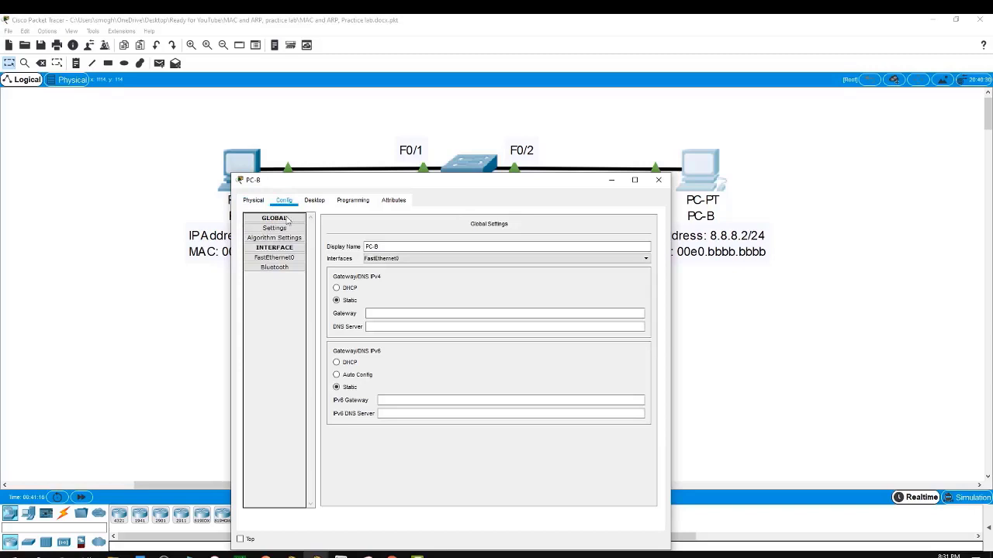
pyautogui.click(274, 260)
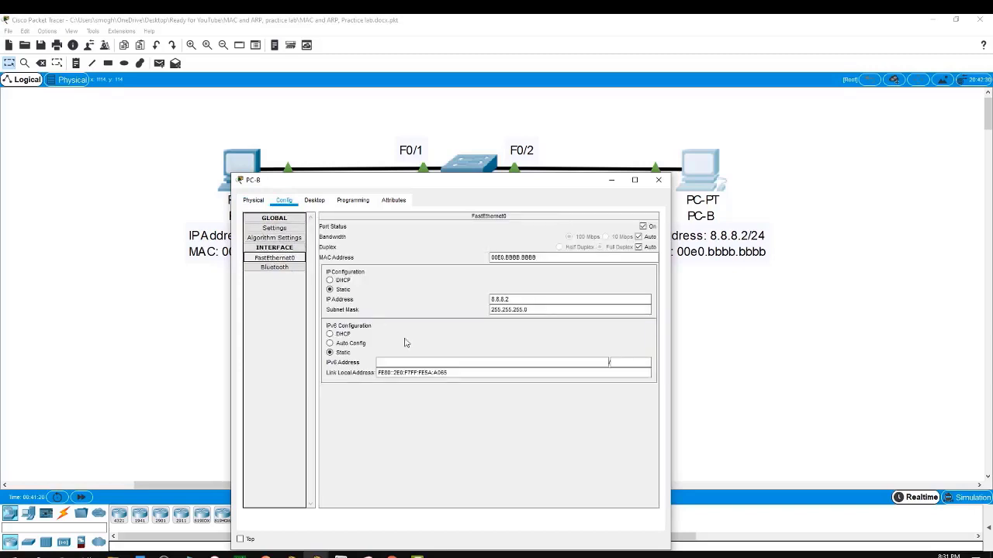
pyautogui.click(508, 260)
# - Run ipconfig in PC-B's Command Prompt and widen the window so the address lines fit
pyautogui.click(318, 202)
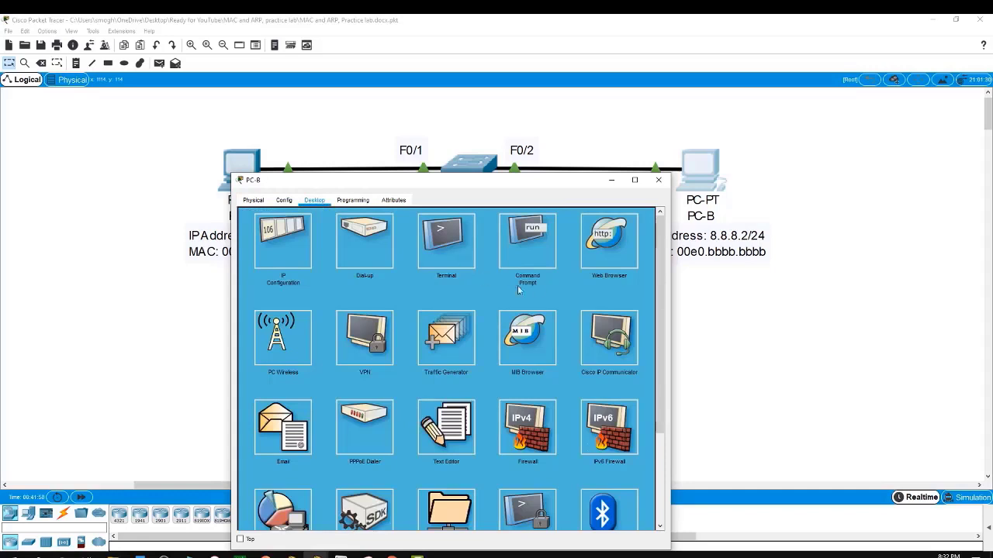
pyautogui.click(537, 249)
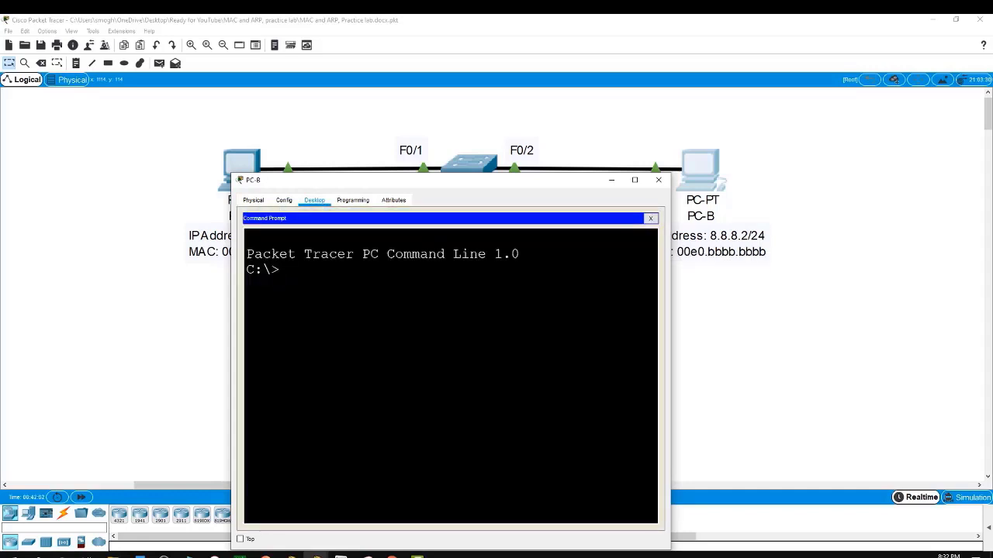
pyautogui.write('ipconfig')
pyautogui.press('Return')
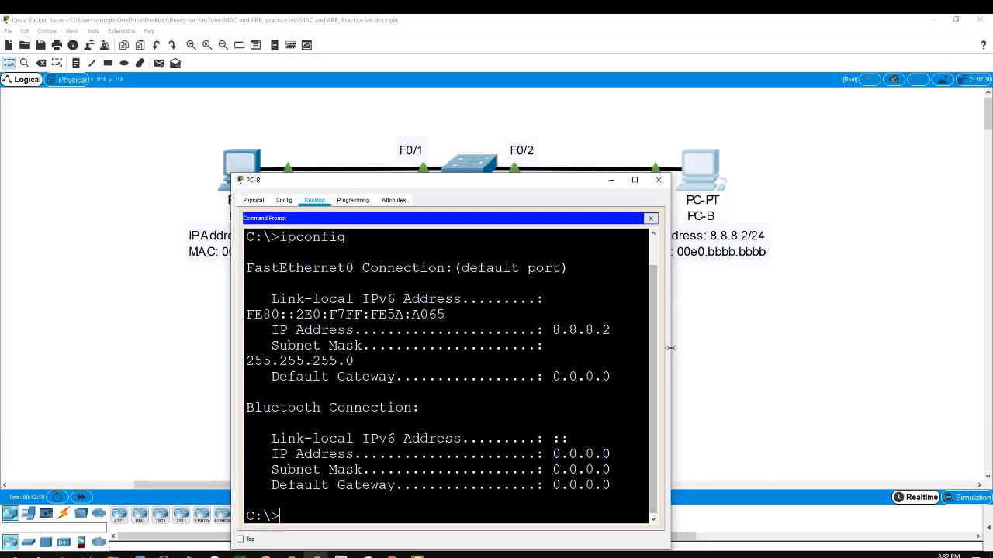
pyautogui.moveTo(669, 347); pyautogui.dragTo(804, 341)
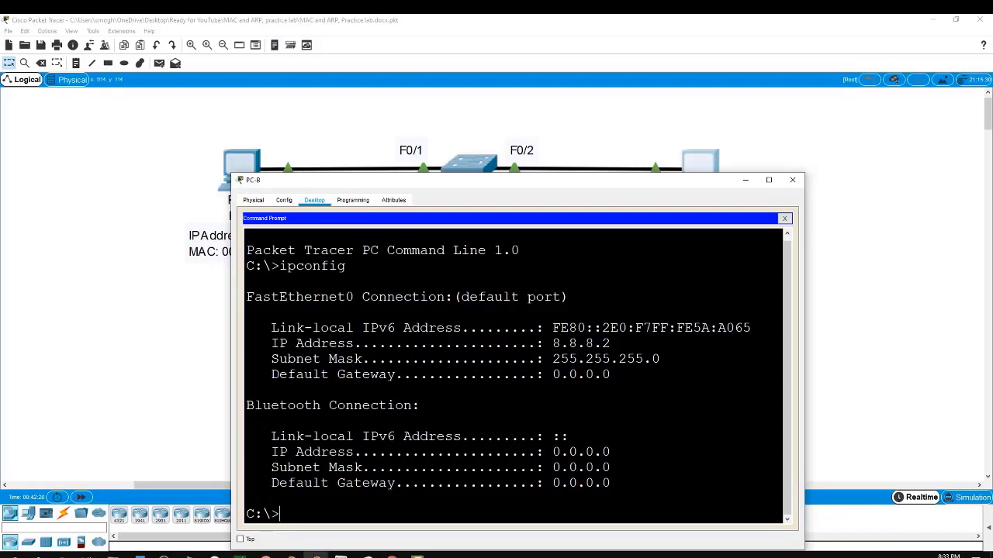
# - Run ipconfig /all on PC-B, examine the FastEthernet0 physical address, and return to the topology
pyautogui.write('ipcon')
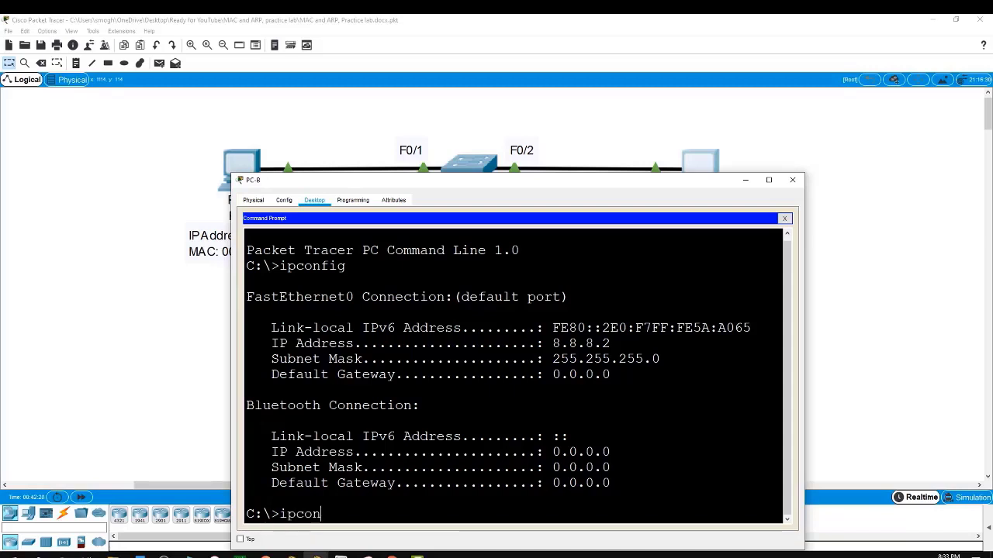
pyautogui.write('fig')
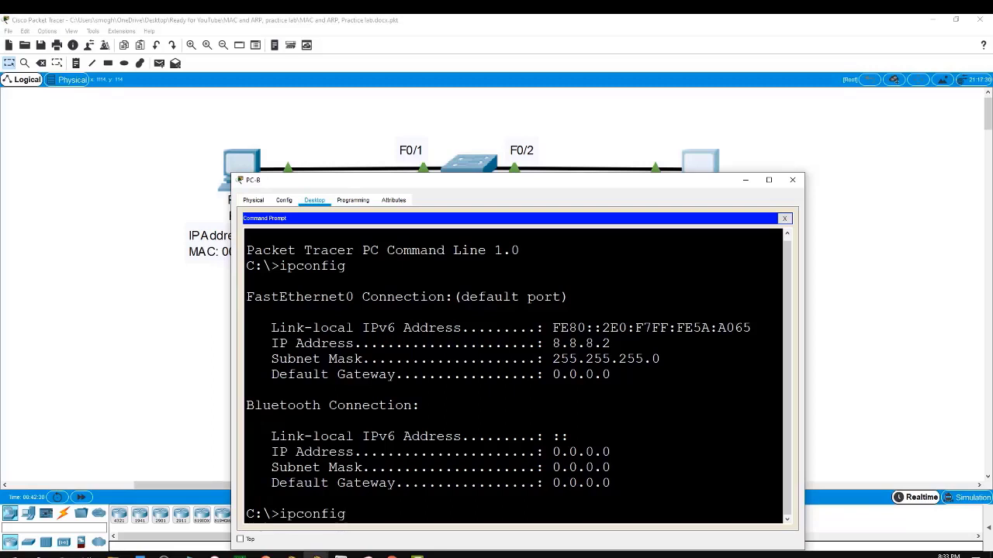
pyautogui.write(' /all')
pyautogui.press('Return')
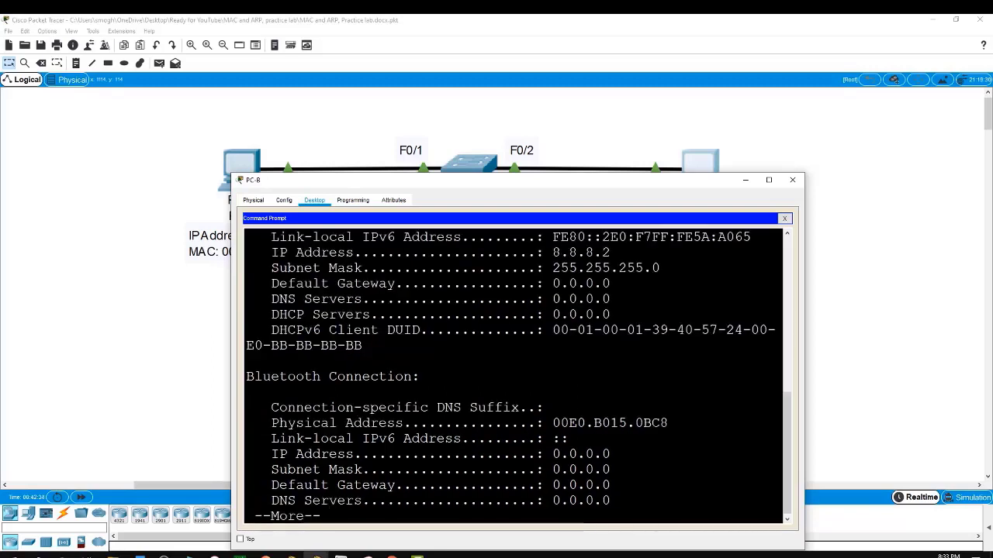
pyautogui.press('space')
pyautogui.scroll(10, 512, 373)
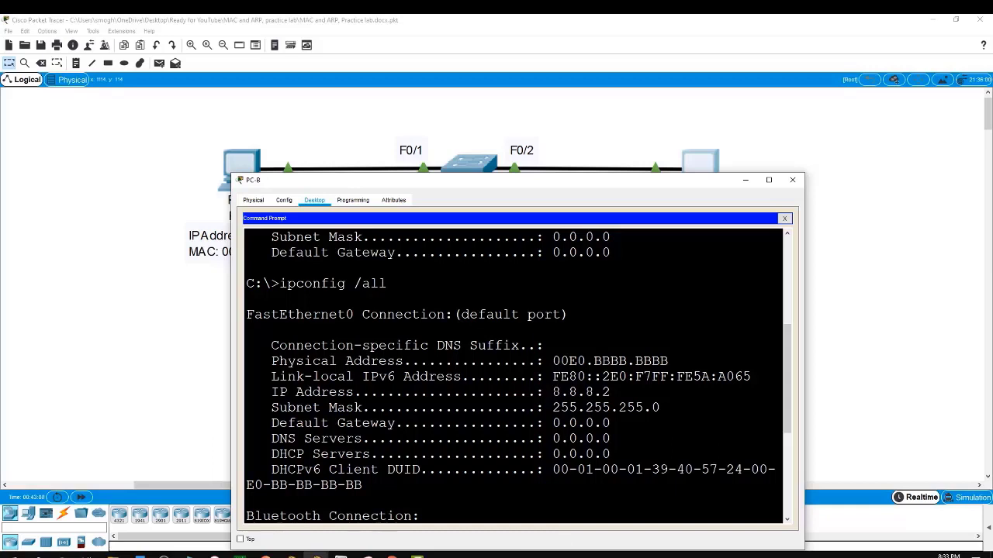
pyautogui.moveTo(610, 361); pyautogui.dragTo(553, 361)
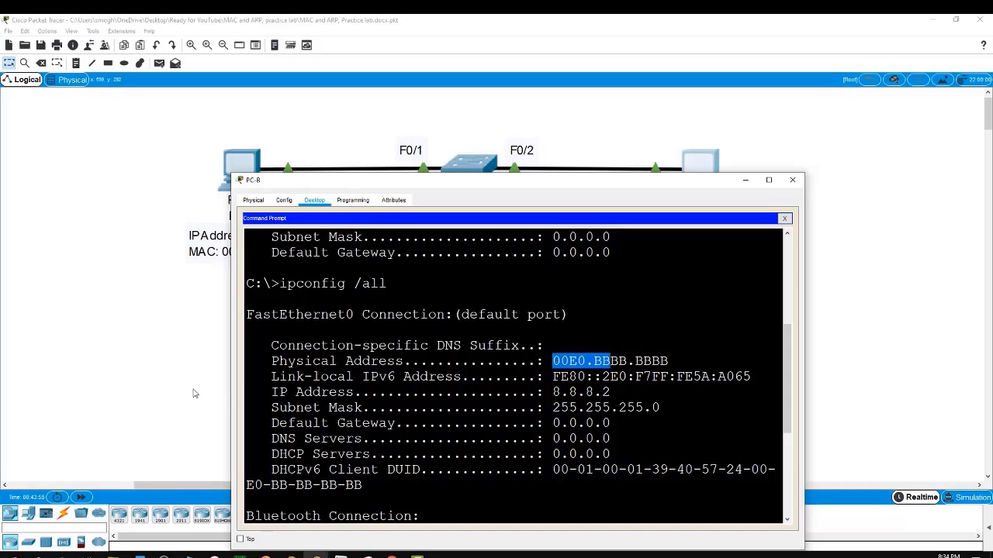
pyautogui.click(159, 367)
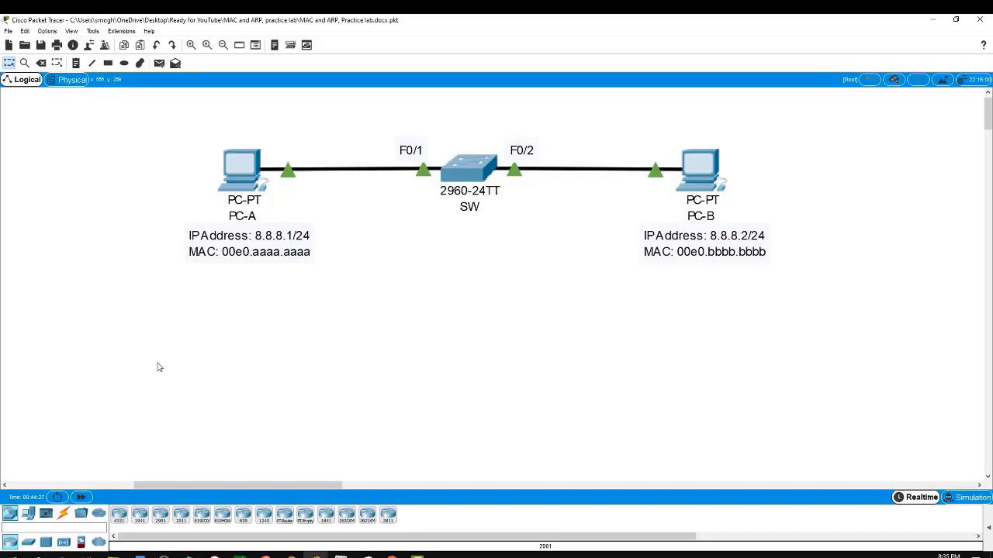
# - Bring PC-A's Command Prompt back up and display its ARP table with arp -a
pyautogui.click(237, 184)
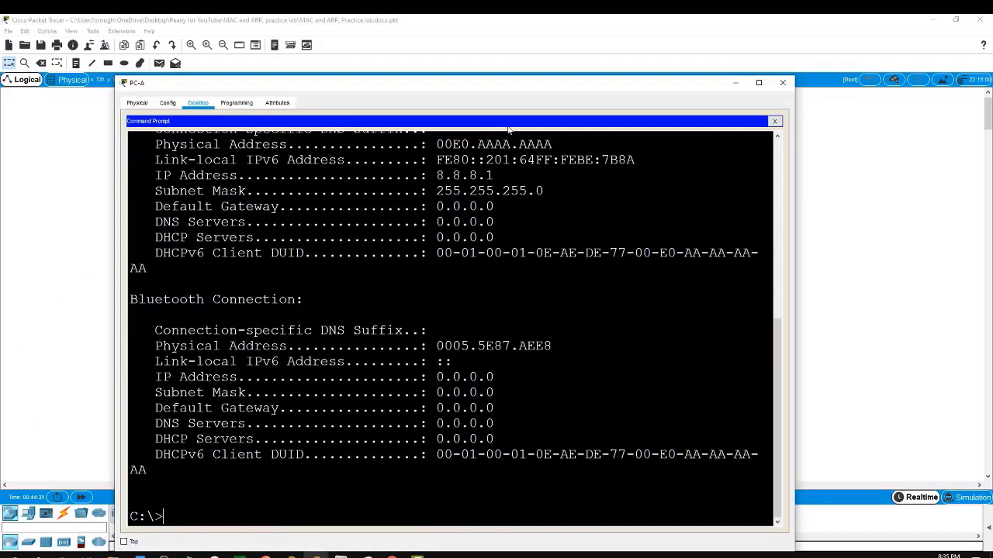
pyautogui.moveTo(474, 83); pyautogui.dragTo(489, 102)
pyautogui.scroll(-2, 490, 242)
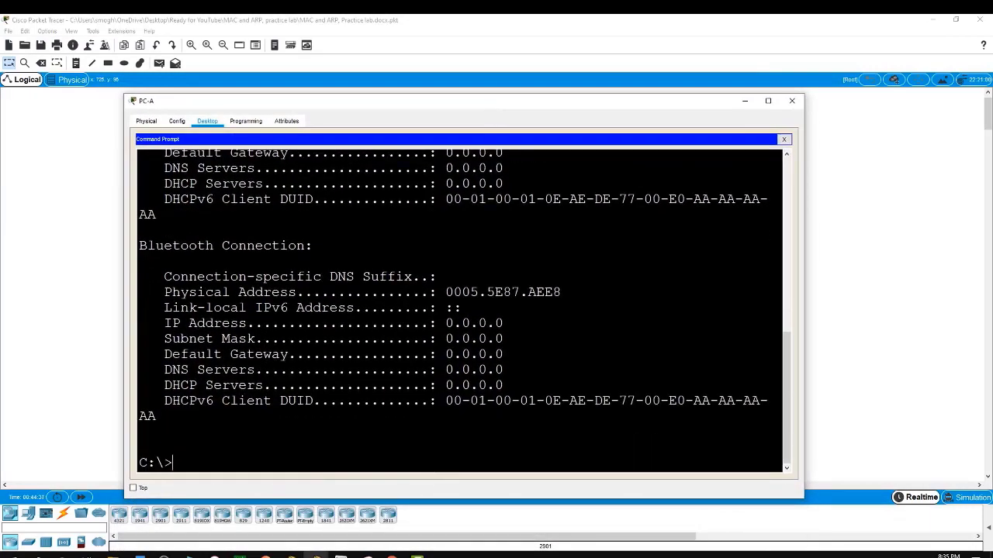
pyautogui.write('arp -a')
pyautogui.press('Return')
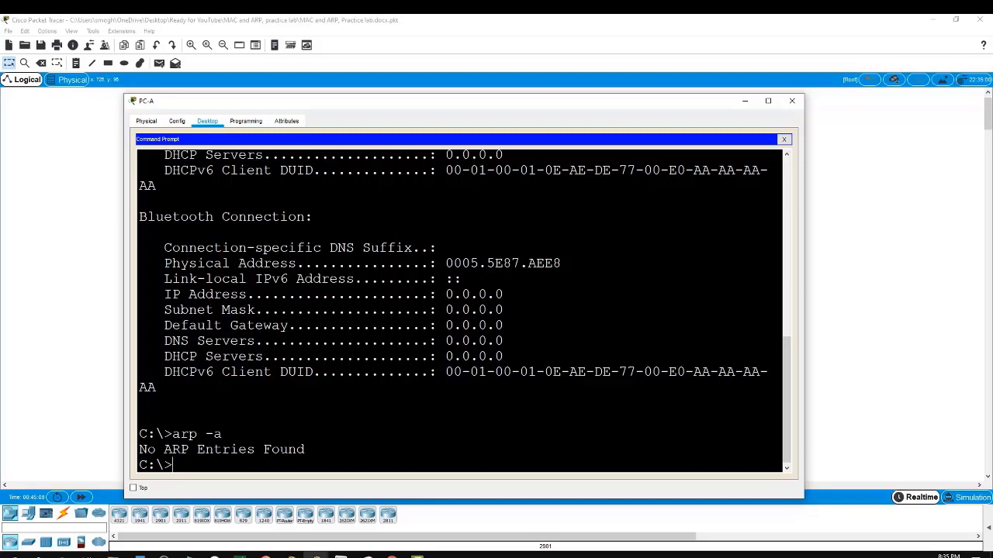
# - Ping PC-B at 8.8.8.2 from PC-A and display PC-A's ARP table again with arp -a
pyautogui.write('ping 8.8.8.2')
pyautogui.press('Return')
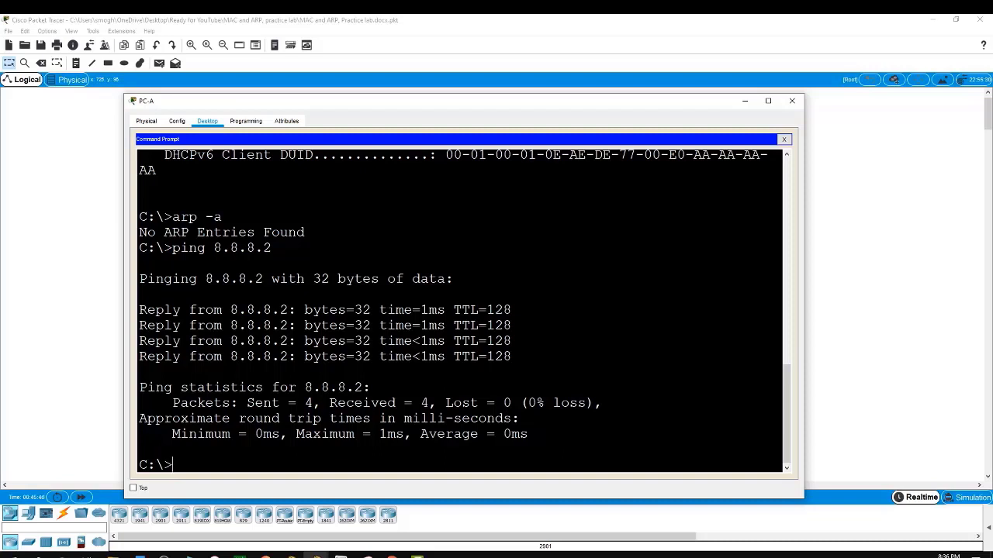
pyautogui.write('arp -a')
pyautogui.press('Return')
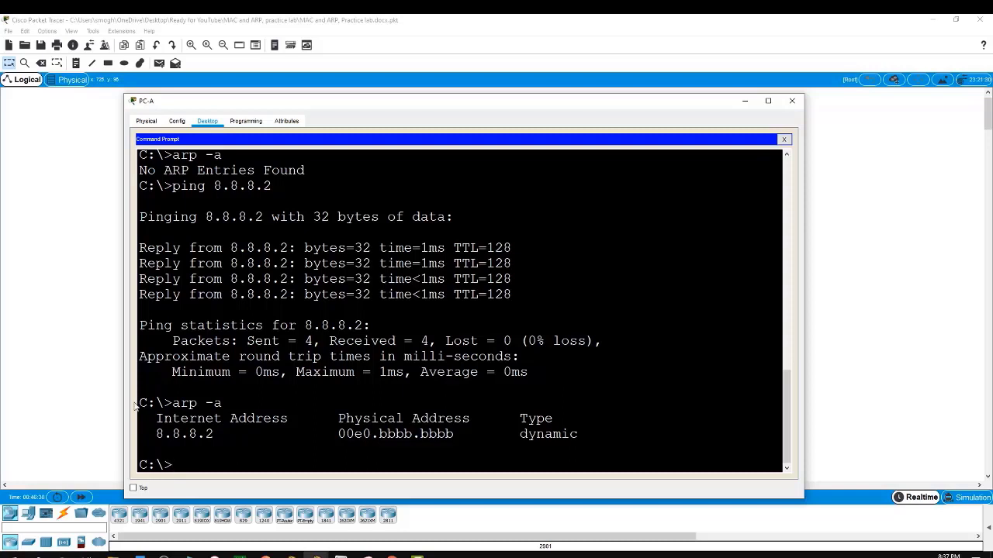
# - Switch to PC-B's Command Prompt, display its ARP table with arp -a, and return to the topology
pyautogui.click(95, 387)
pyautogui.click(700, 169)
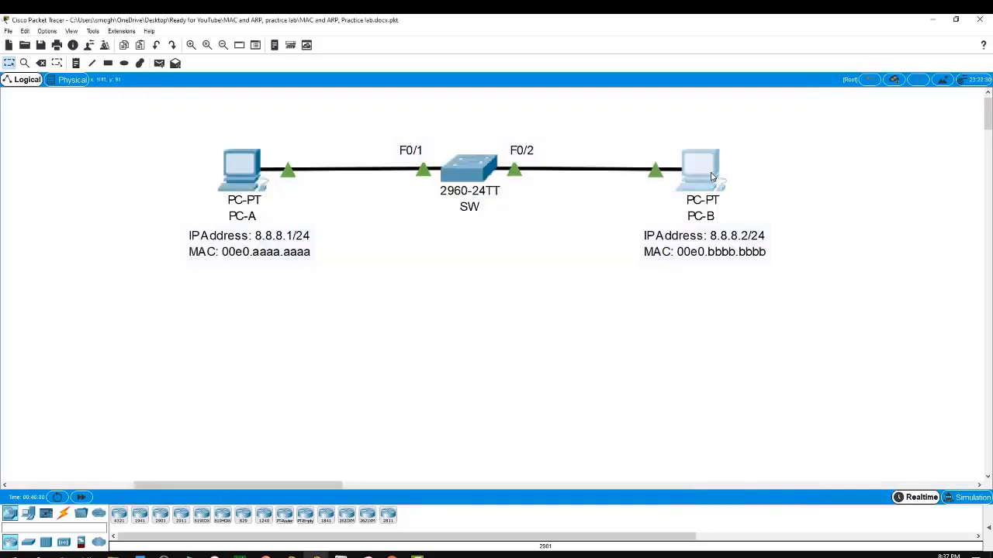
pyautogui.scroll(-5, 512, 373)
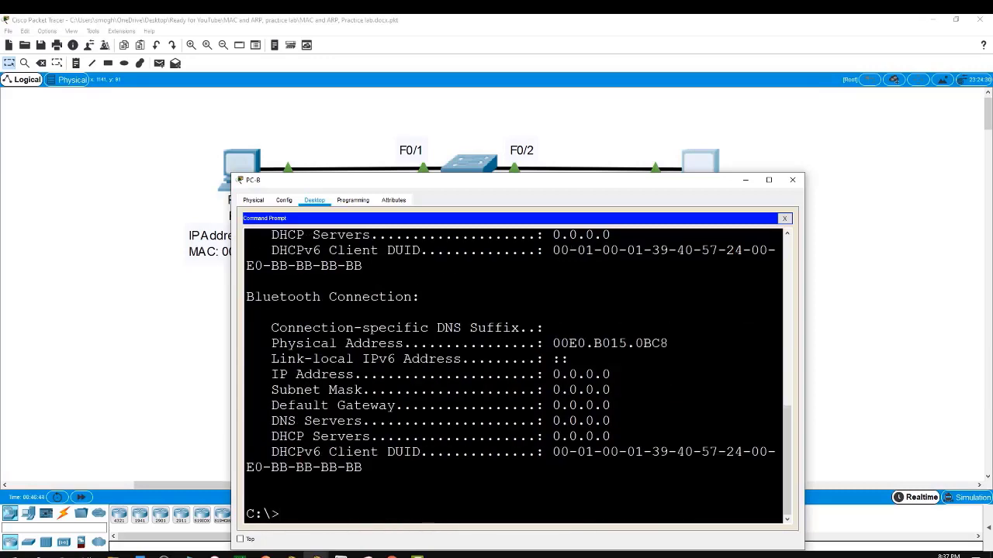
pyautogui.write('arp ')
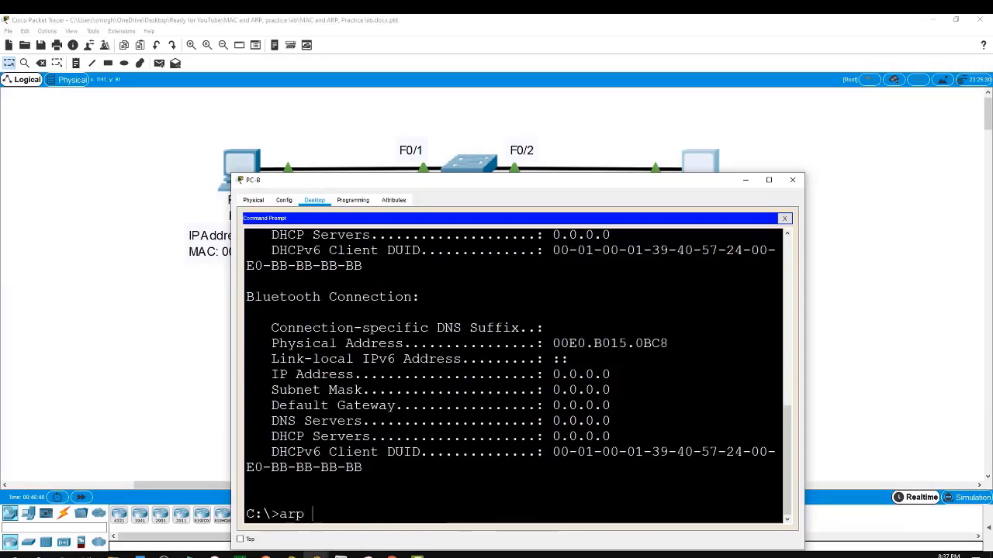
pyautogui.write('-a')
pyautogui.press('Return')
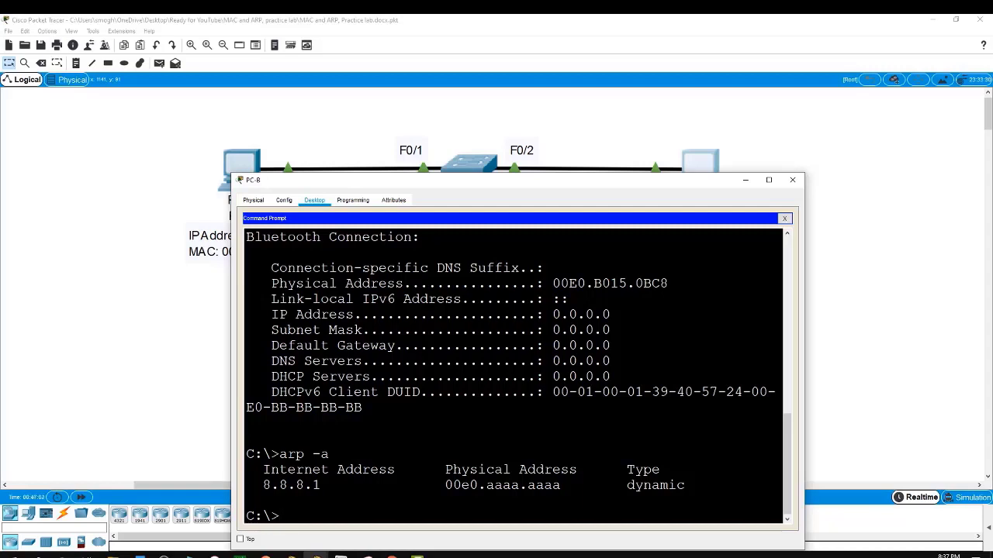
pyautogui.click(185, 367)
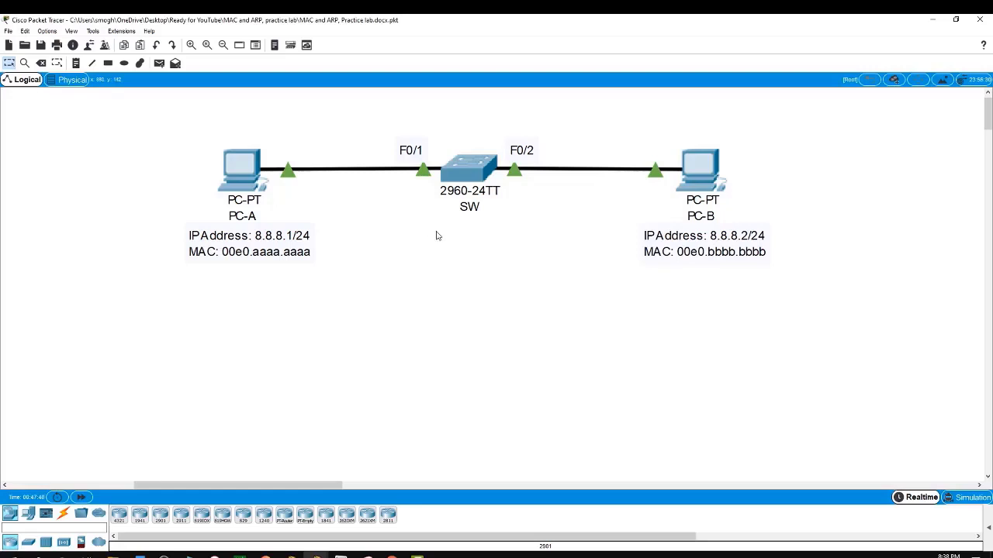
# - Open the command line of switch SW and enter privileged mode with enable
pyautogui.click(476, 180)
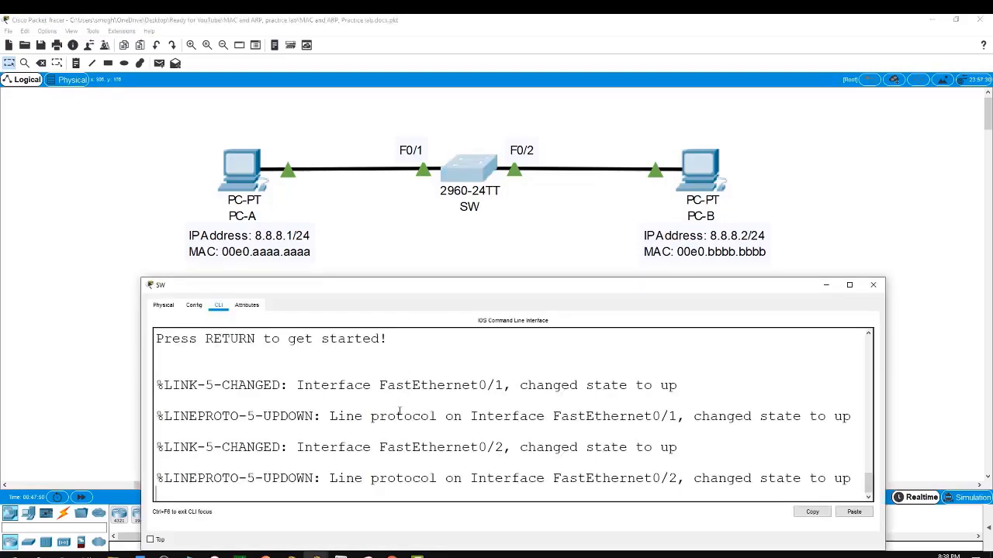
pyautogui.click(387, 431)
pyautogui.press('Return')
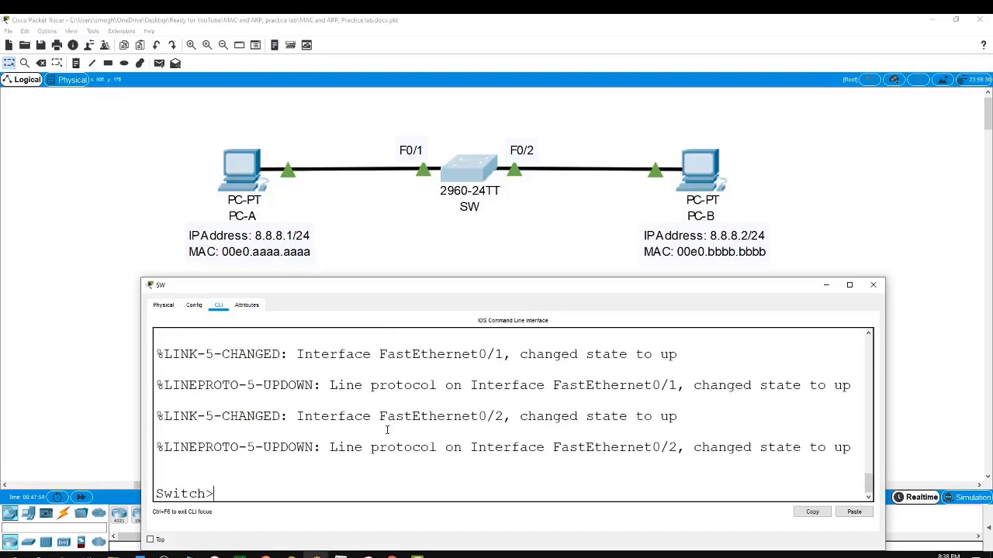
pyautogui.write('en')
pyautogui.write('able')
pyautogui.press('Return')
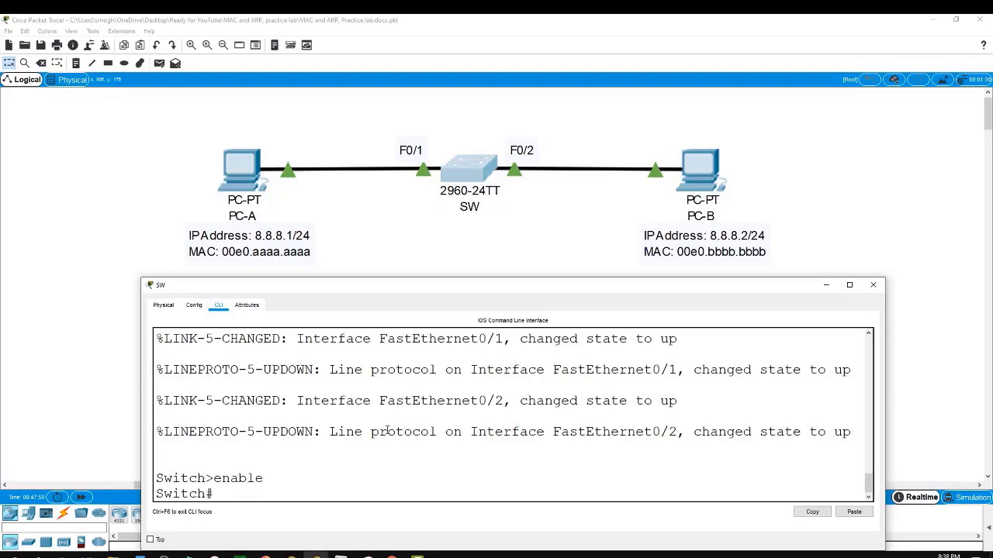
# - Display the switch's MAC table with show mac address-table and return to the topology
pyautogui.write('show mac')
pyautogui.press('Tab')
pyautogui.write('ad')
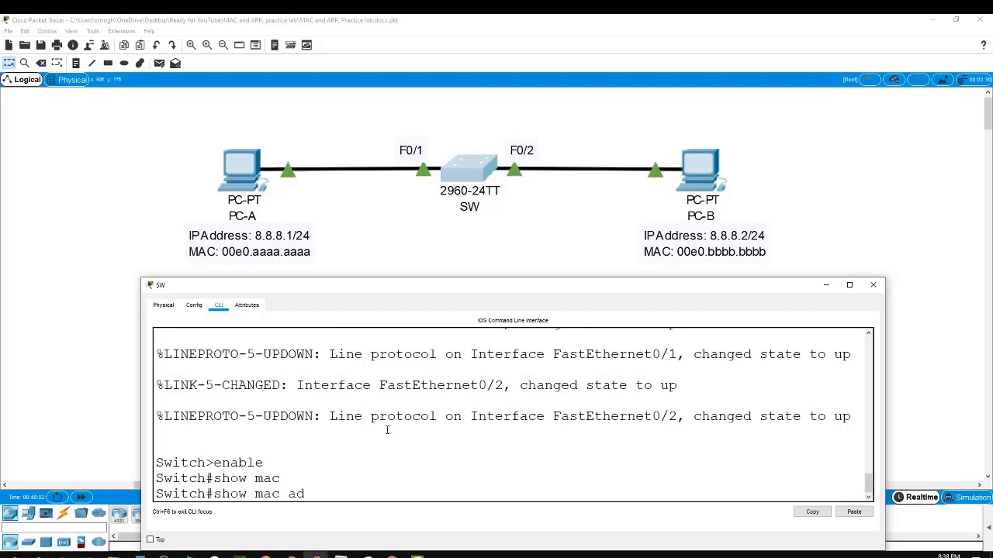
pyautogui.press('Tab')
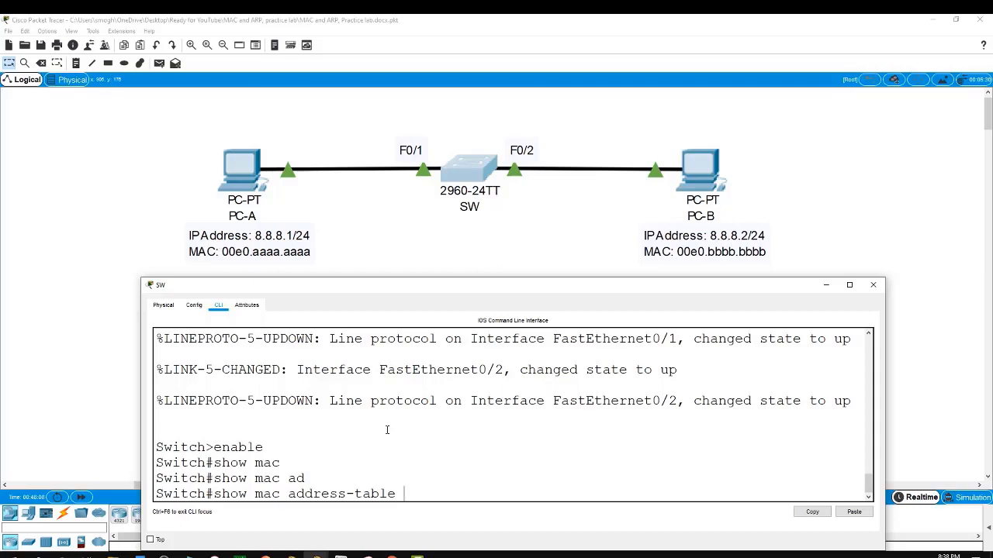
pyautogui.press('Return')
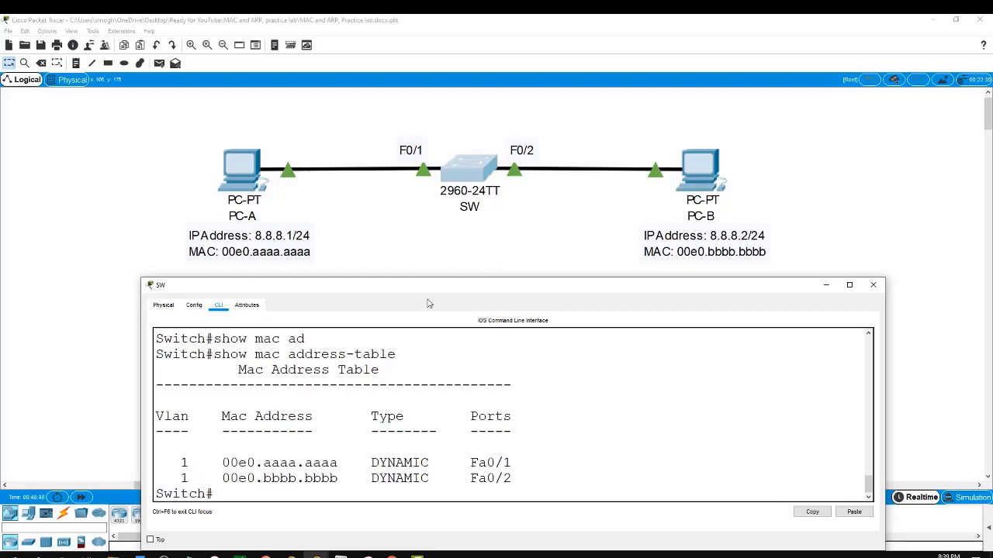
pyautogui.click(471, 245)
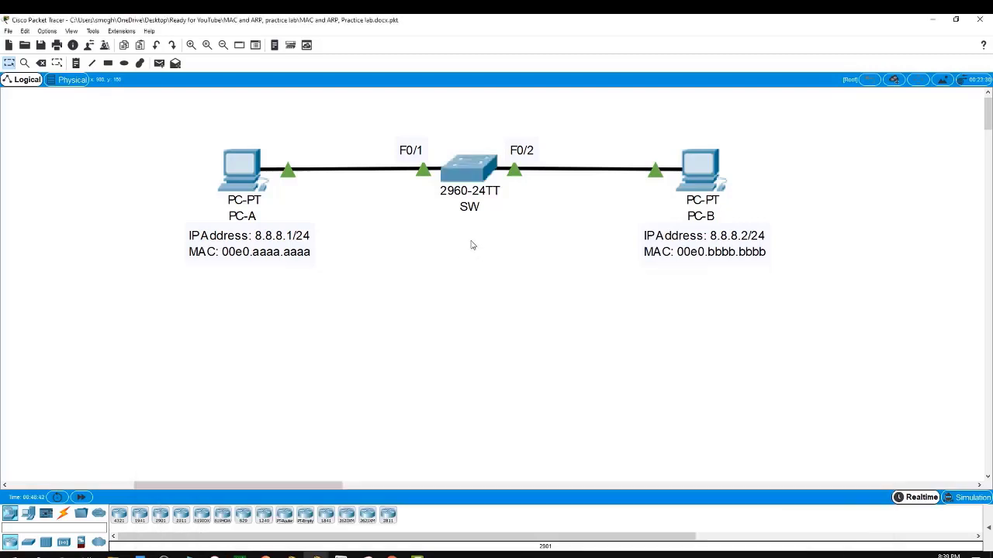
# - Change PC-B's FastEthernet0 MAC address to 00E0.B1B1.B1B1 in its interface configuration and return to the topology
pyautogui.click(707, 183)
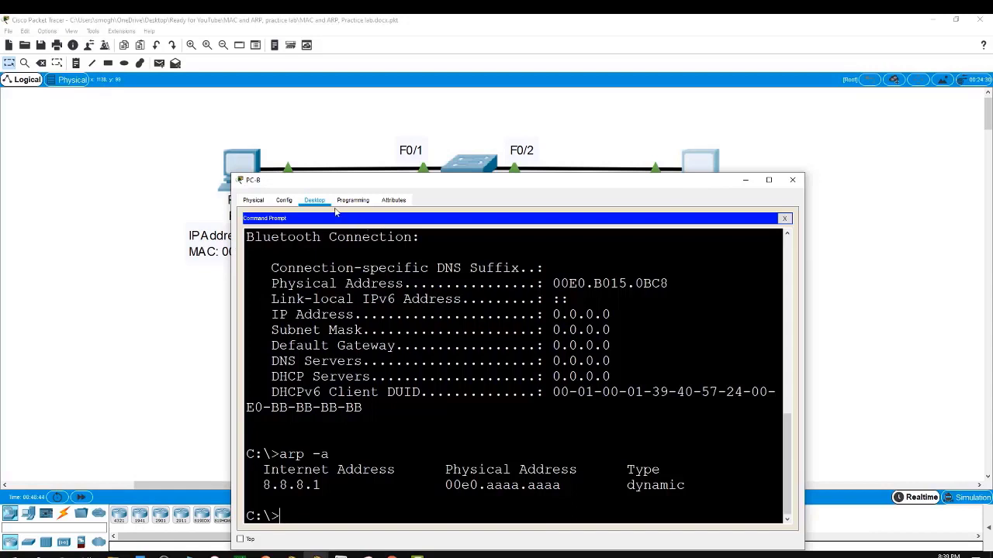
pyautogui.click(290, 201)
pyautogui.click(273, 261)
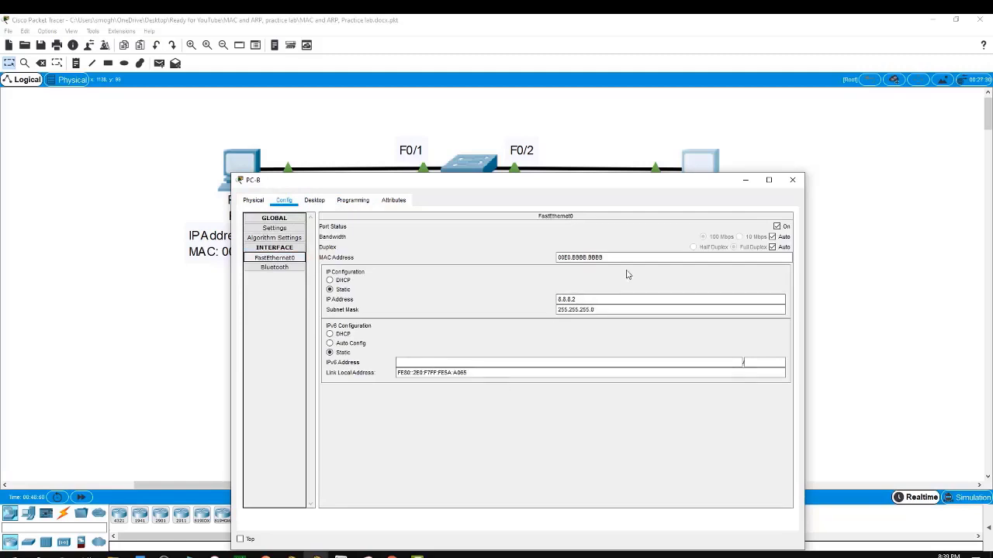
pyautogui.click(618, 257)
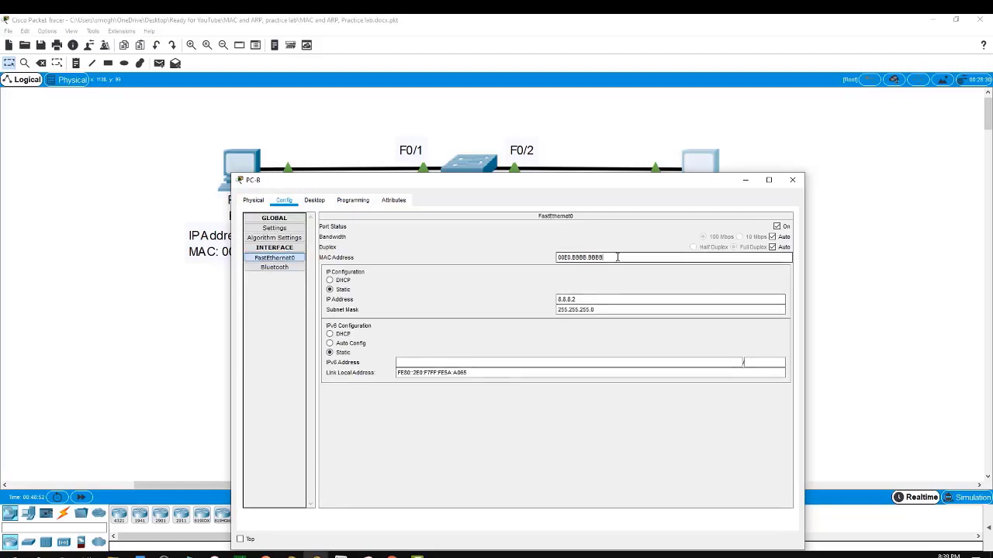
pyautogui.press('BackSpace')
pyautogui.press('BackSpace')
pyautogui.press('BackSpace')
pyautogui.press('BackSpace')
pyautogui.press('BackSpace')
pyautogui.press('BackSpace')
pyautogui.press('BackSpace')
pyautogui.press('BackSpace')
pyautogui.press('BackSpace')
pyautogui.press('BackSpace')
pyautogui.write('.b1b1.b1b1')
pyautogui.press('Return')
pyautogui.click(880, 322)
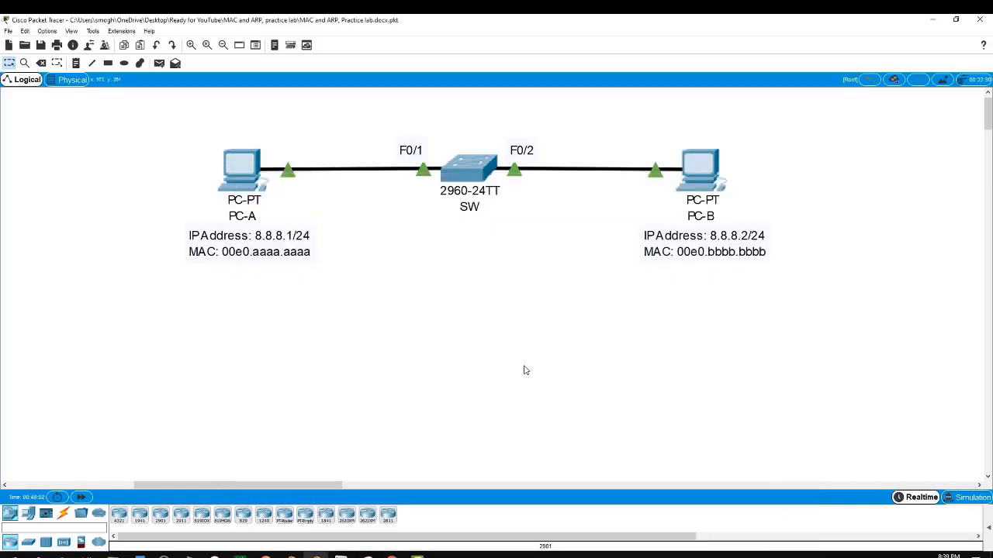
# - Reopen PC-A's Command Prompt, display its ARP table again with arp -a, and return to the topology
pyautogui.click(244, 170)
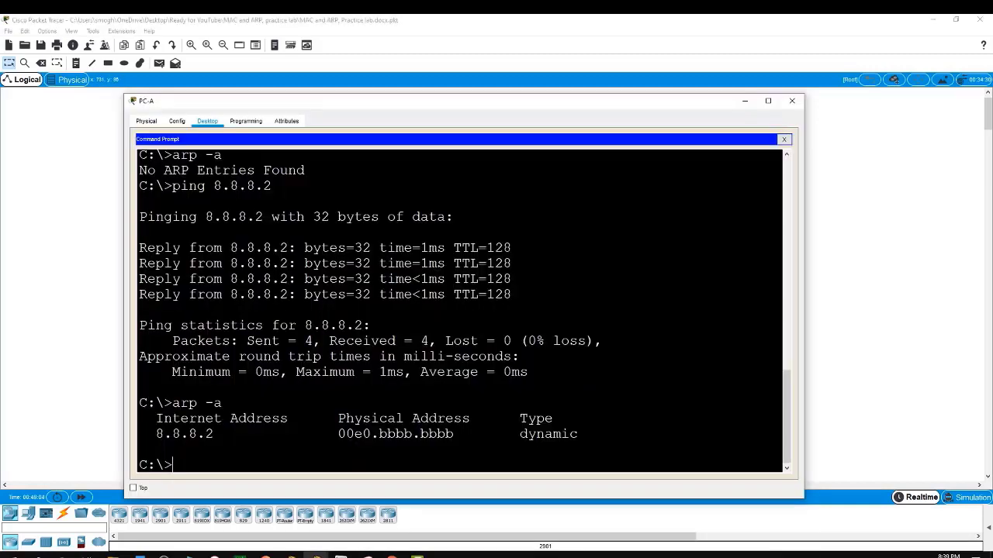
pyautogui.write('arp -a')
pyautogui.press('BackSpace')
pyautogui.press('BackSpace')
pyautogui.write('-a')
pyautogui.press('Return')
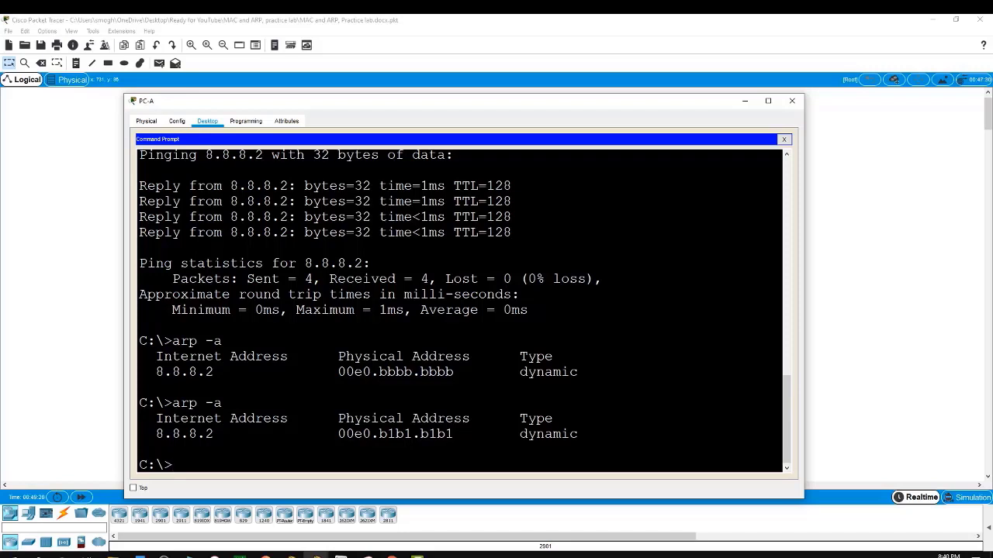
pyautogui.click(882, 364)
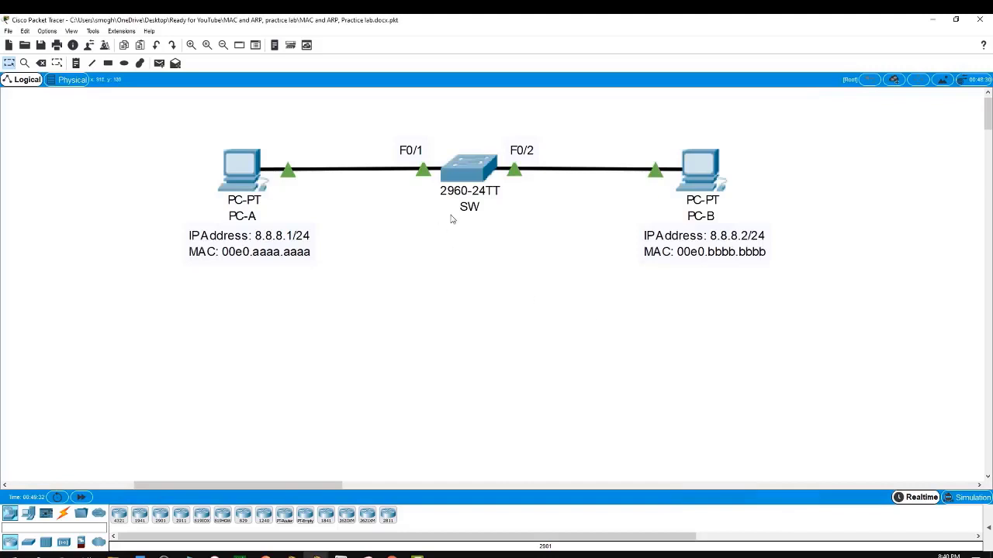
# - Rerun show mac address-table on switch SW and examine the MAC entries and ports listed for PC-B
pyautogui.click(467, 182)
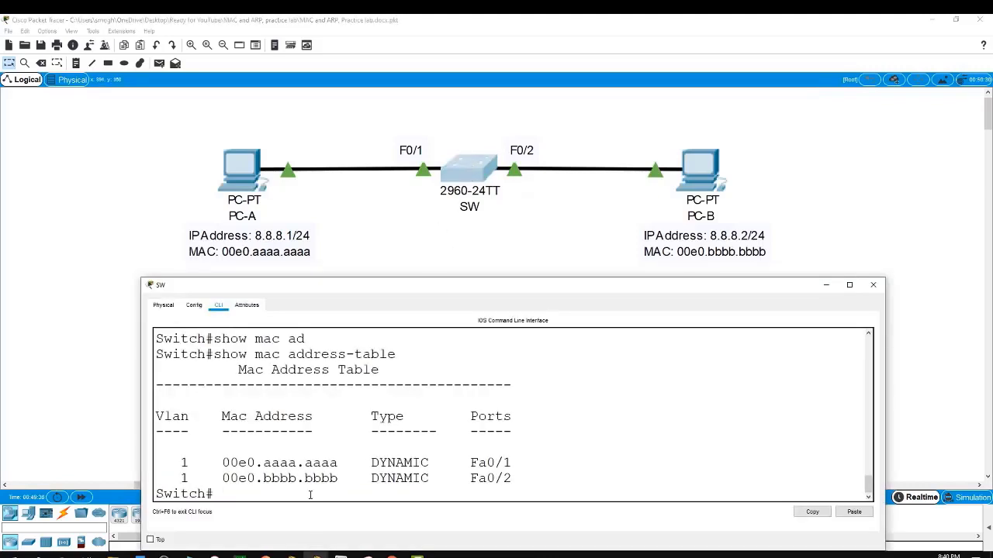
pyautogui.press('Up')
pyautogui.press('Return')
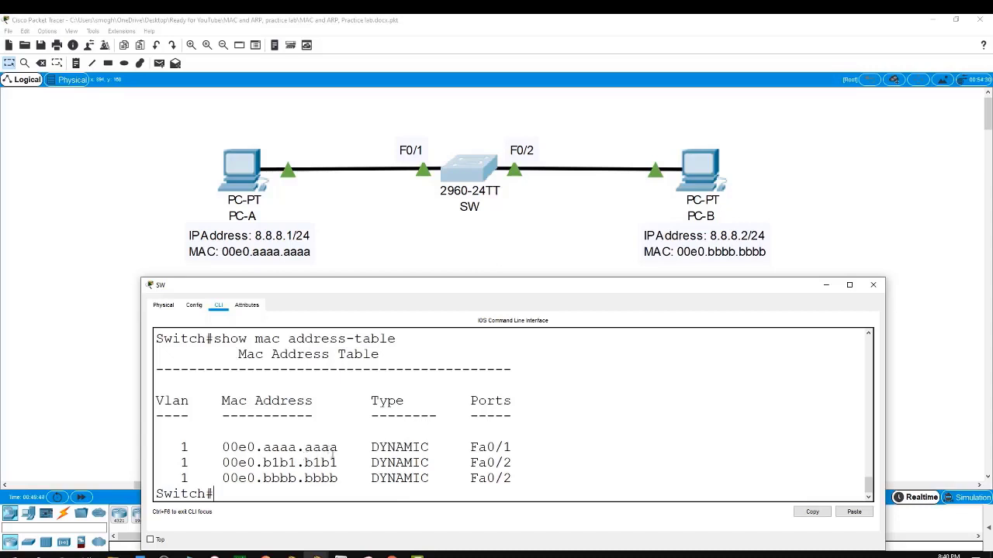
pyautogui.moveTo(337, 478); pyautogui.dragTo(297, 479)
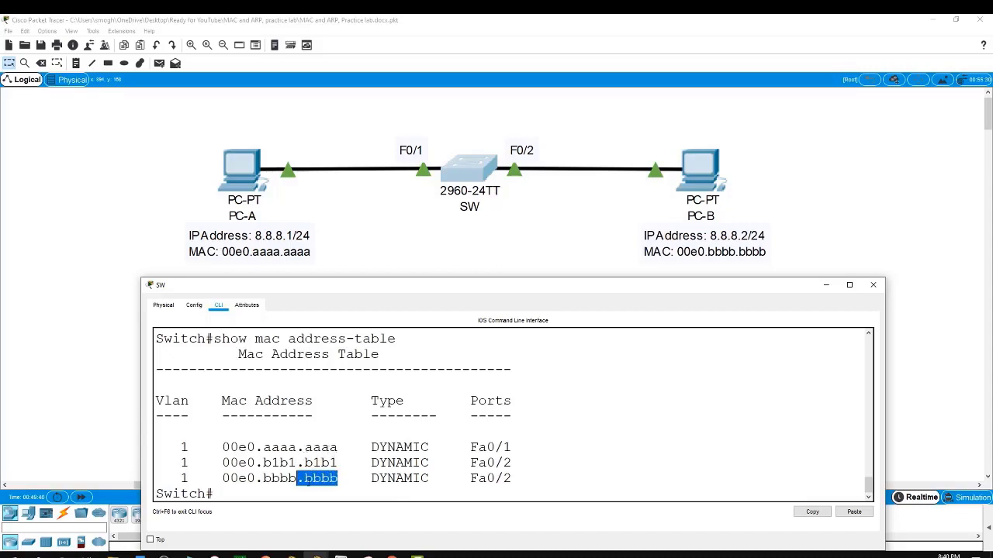
pyautogui.moveTo(512, 463); pyautogui.dragTo(470, 463)
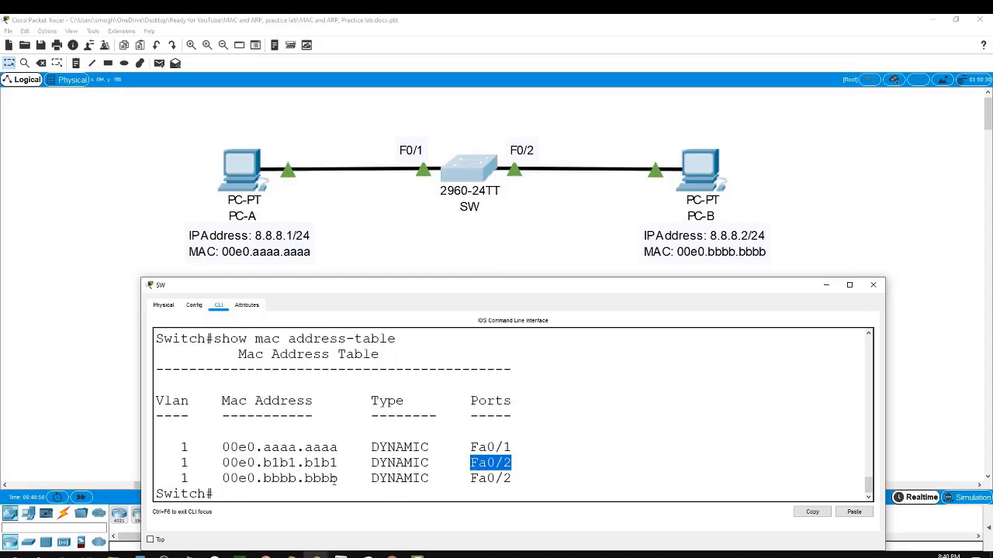
pyautogui.click(274, 493)
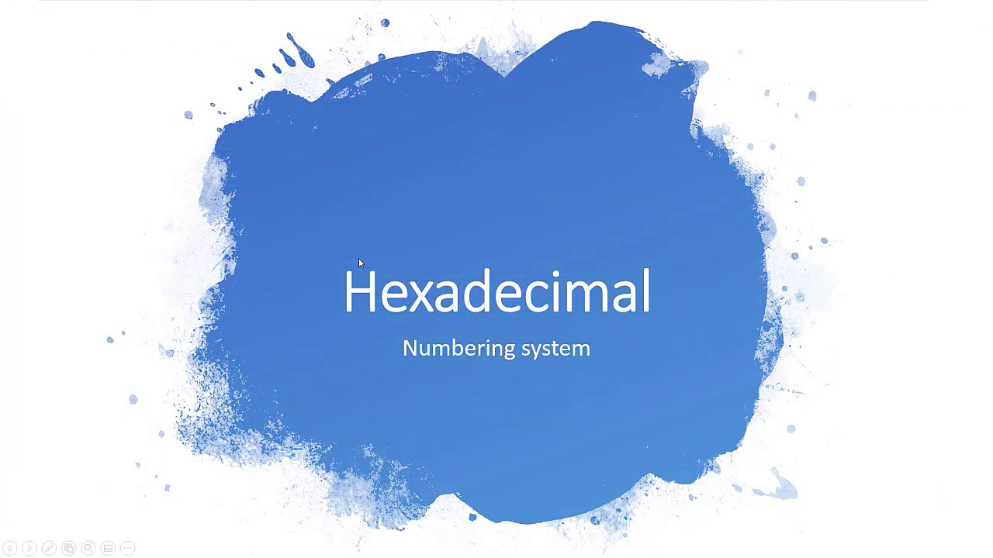
pyautogui.click(358, 258)
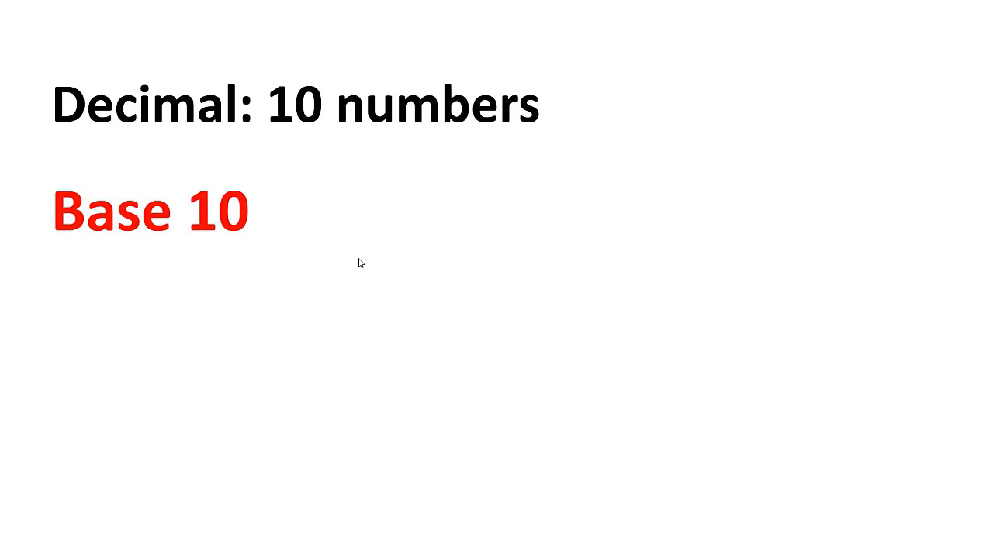
pyautogui.click(358, 264)
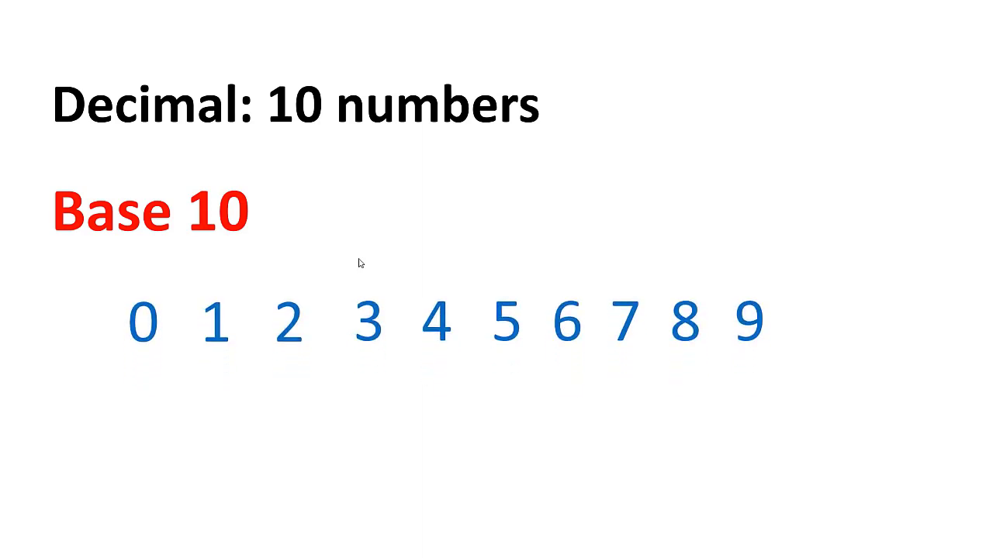